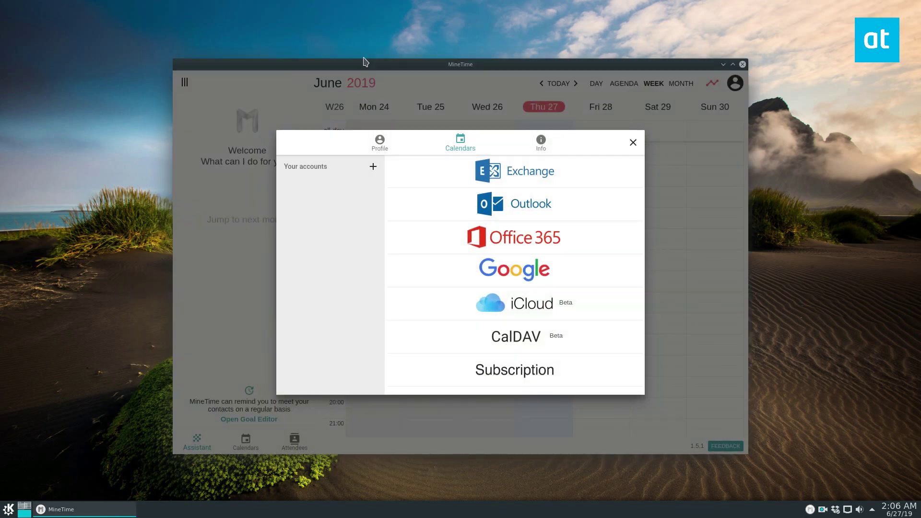
Move the MineTime account-providers window higher on the screen.
mouse_move(358, 52)
left_mouse_down()
mouse_move(385, 42)
mouse_move(369, 26)
left_mouse_up()
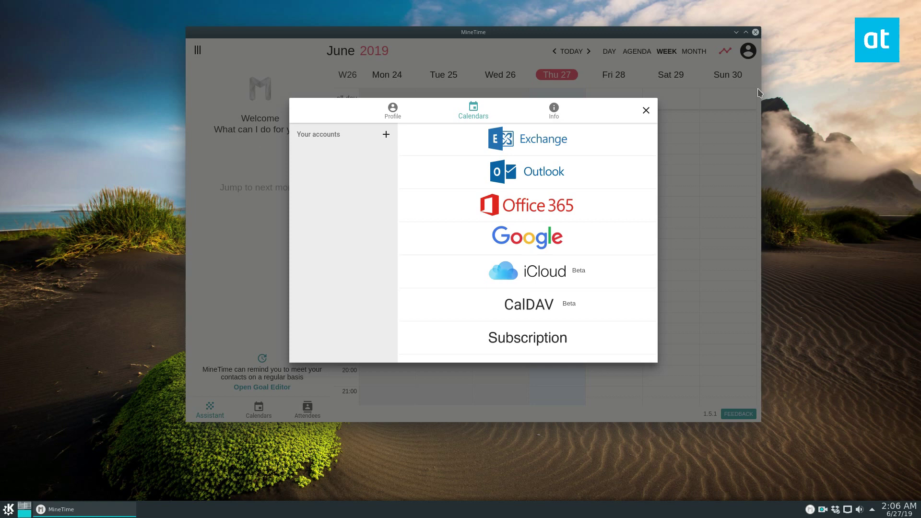
Run the dnf install command for MineTime 1.5.1 in a Konsole terminal.
left_click(8, 510)
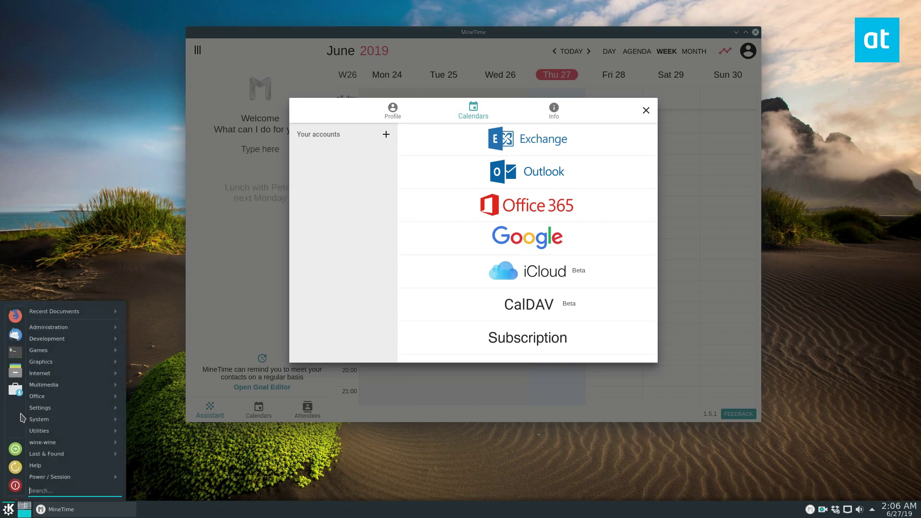
left_click(15, 353)
type("sudo dnf install https://github.com/marcoancona/MineTime/releases/download/v1.5.1/MineTime-1.5.1.x86_64.rpm -y")
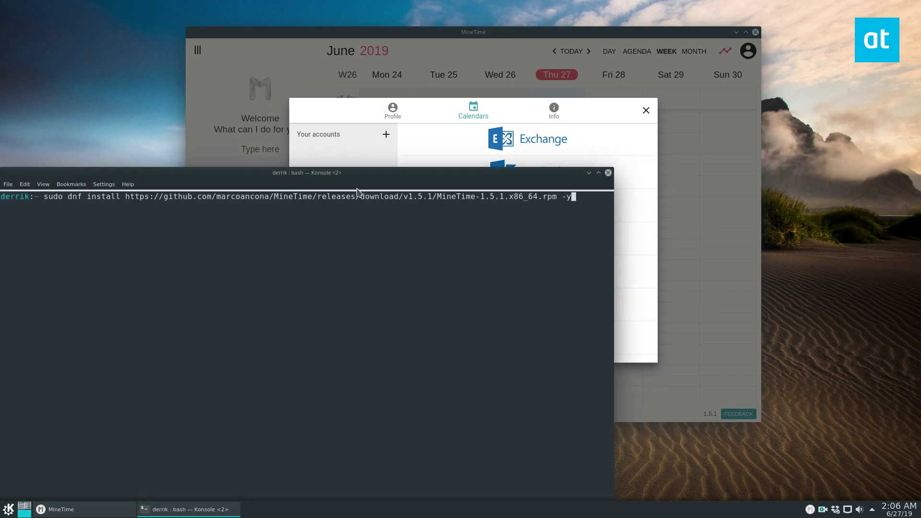
left_click_drag(590, 197, 36, 180)
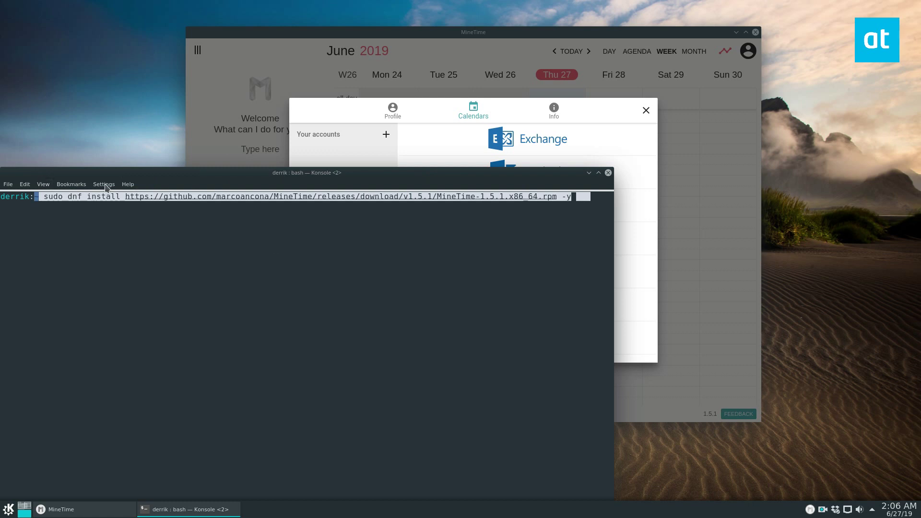
key("Return")
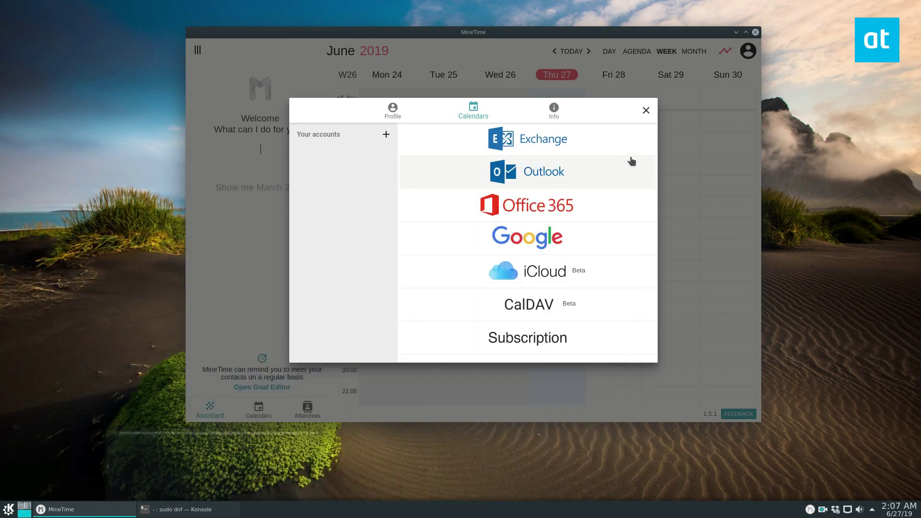
Minimize Konsole and close it from its taskbar entry, revealing MineTime's accounts dialog.
left_click(588, 173)
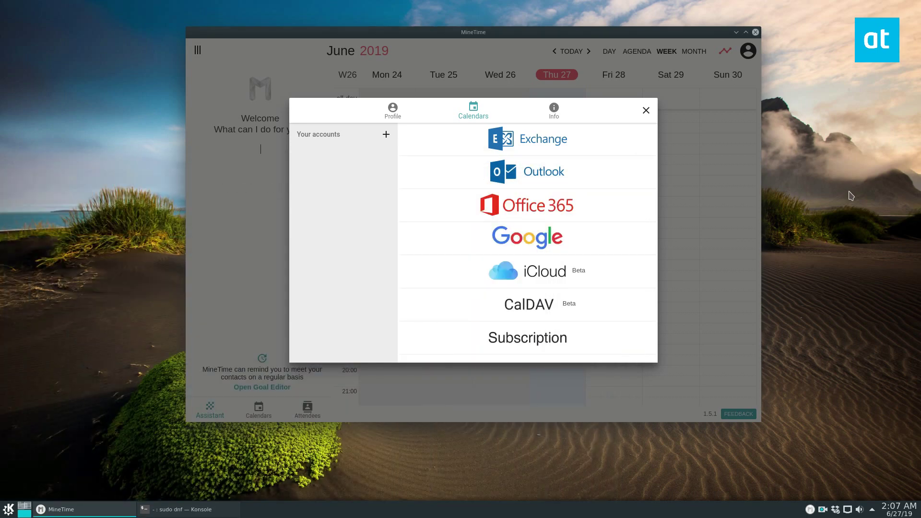
right_click(174, 510)
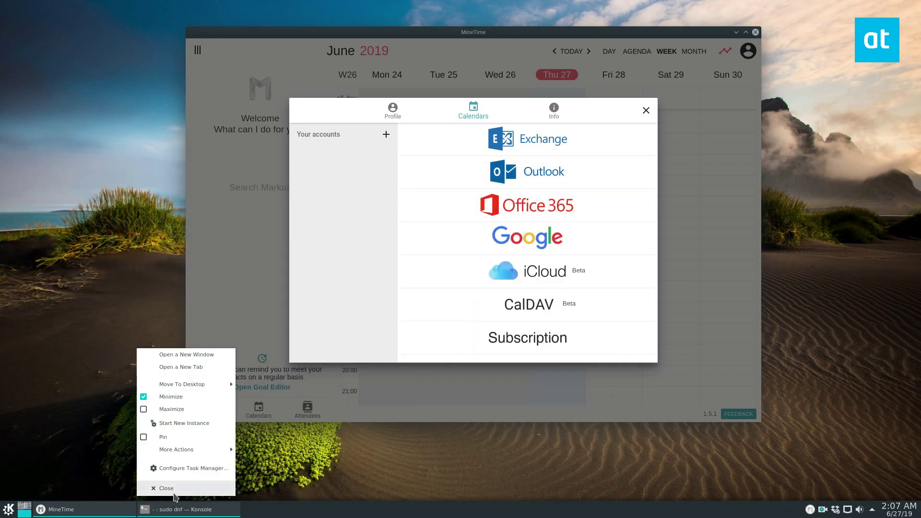
left_click(166, 488)
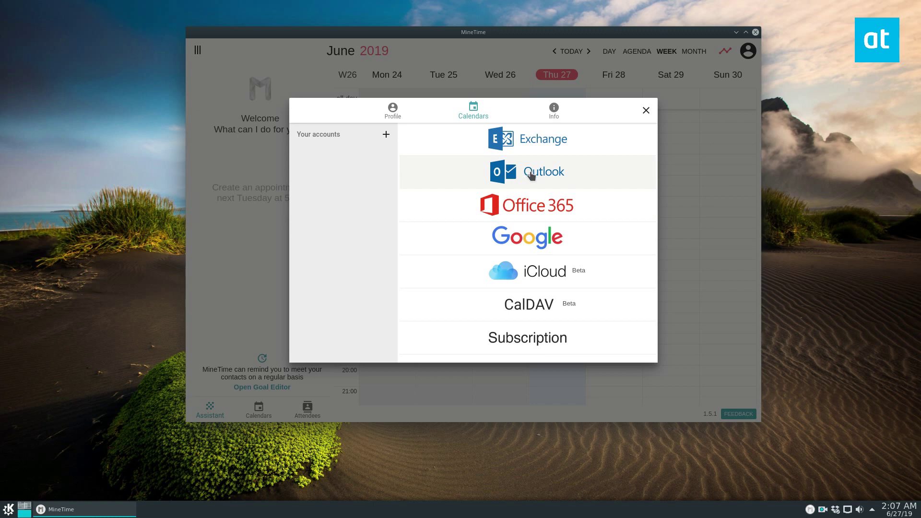
Choose Google in the Calendars provider list to open the Google sign-in page.
left_click(543, 243)
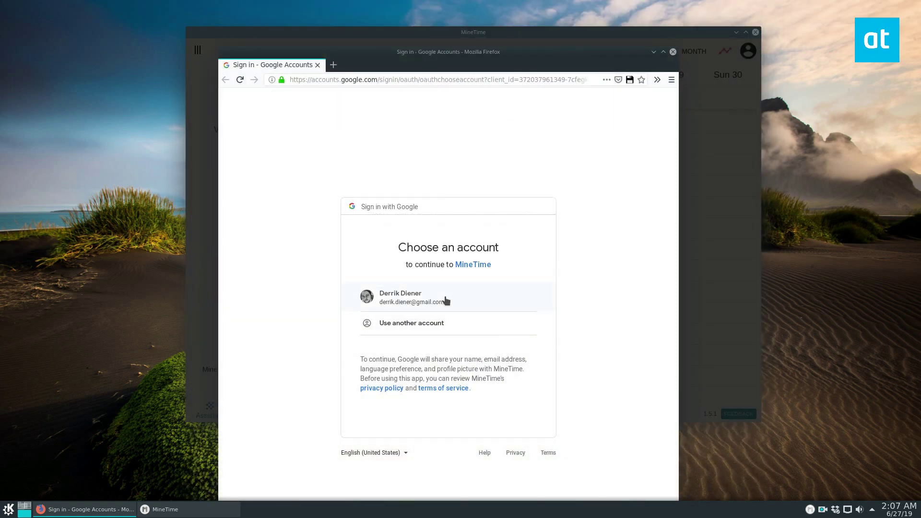
Sign in with another Google account's email and allow MineTime access.
left_click(408, 327)
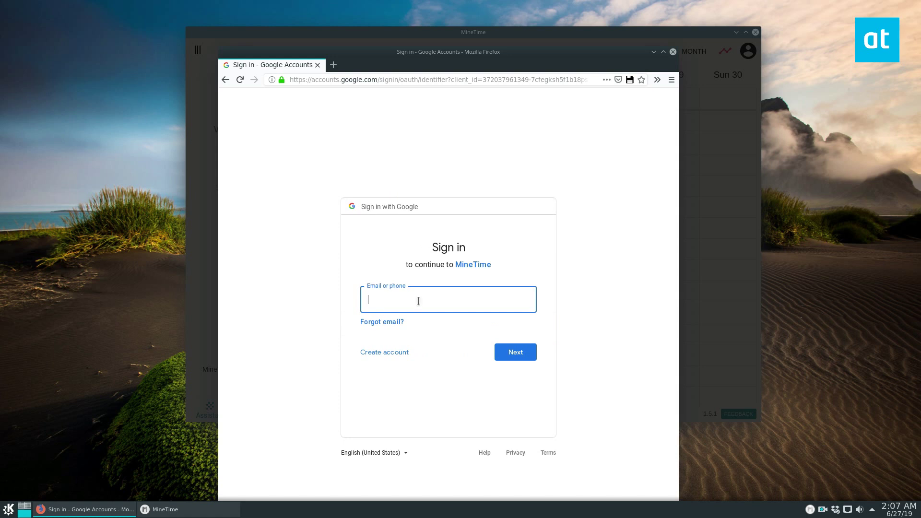
right_click(420, 305)
left_click(539, 268)
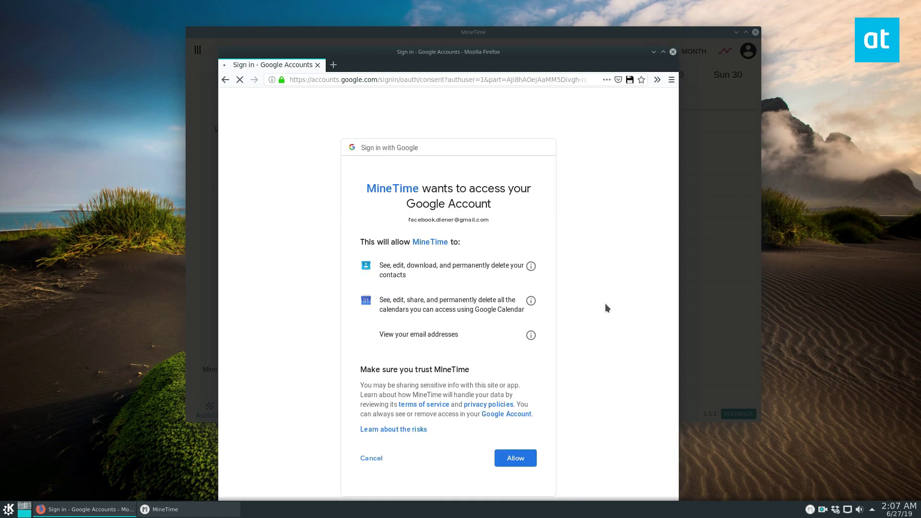
left_click(512, 457)
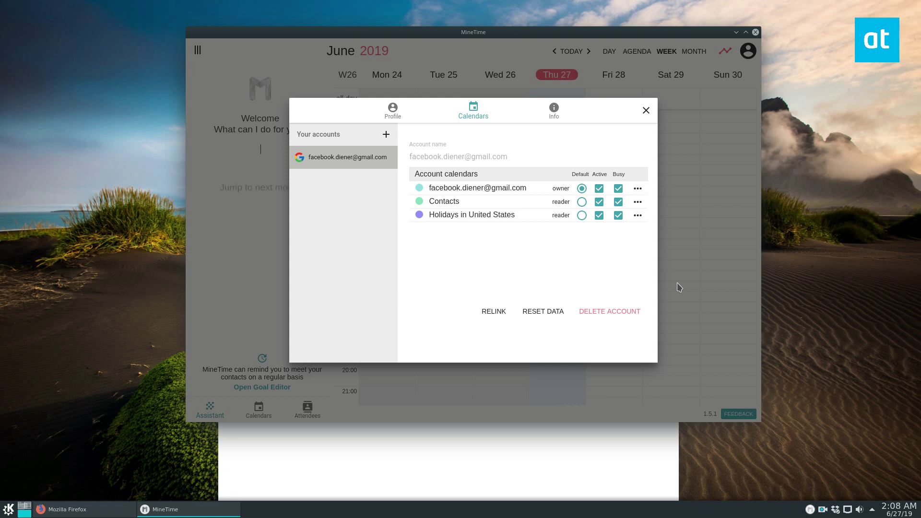
Review the linked Google account's calendars, then close the accounts dialog and Firefox authorization tab.
left_click(386, 135)
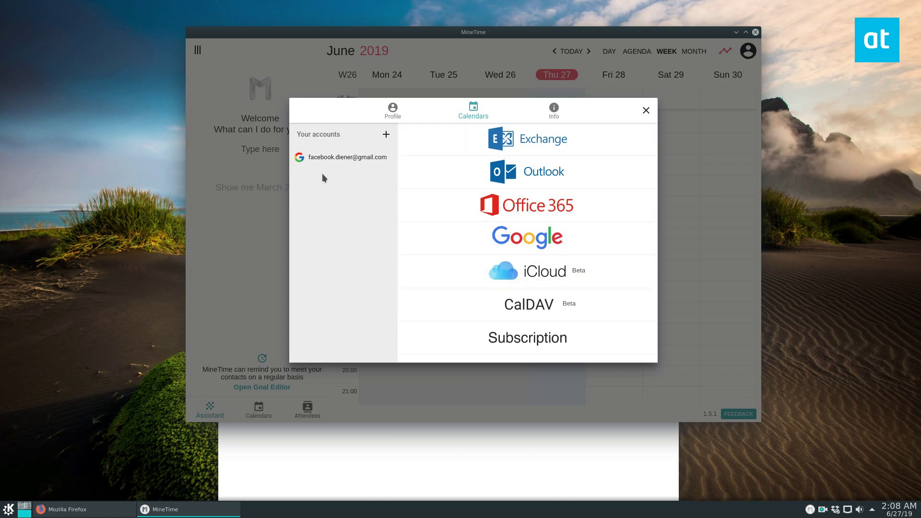
left_click(337, 158)
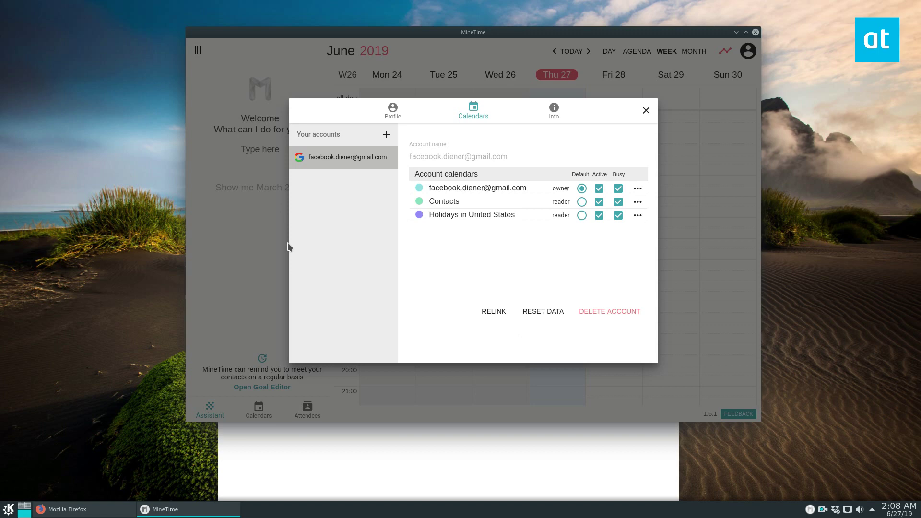
left_click(645, 110)
left_click(478, 427)
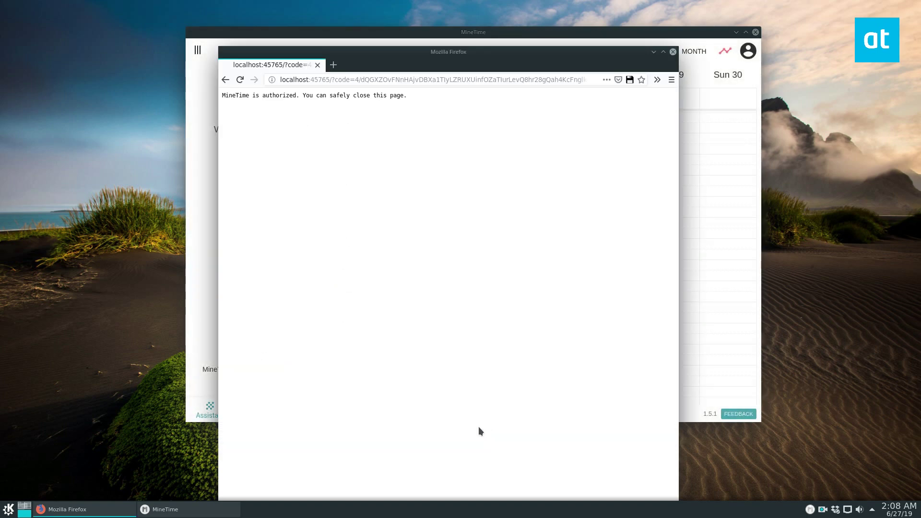
left_click(318, 65)
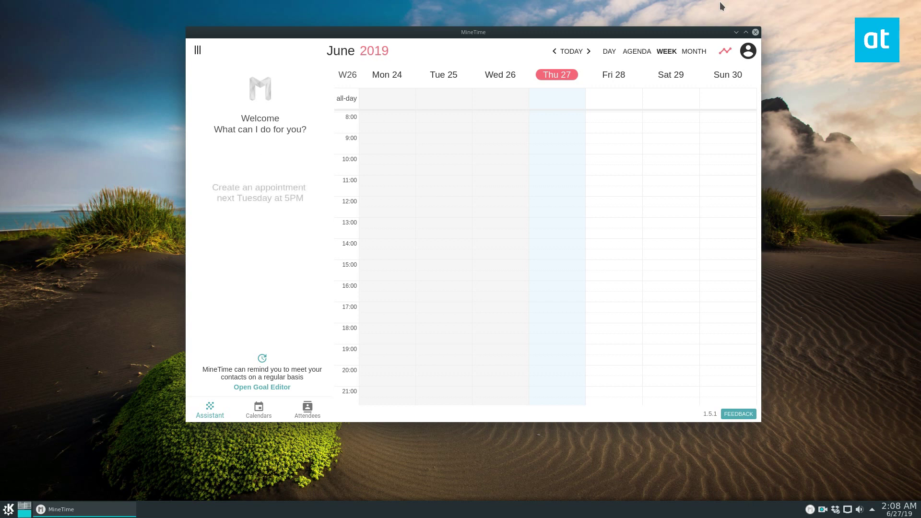
type("Cre")
type("ate a new a")
type("ppoint")
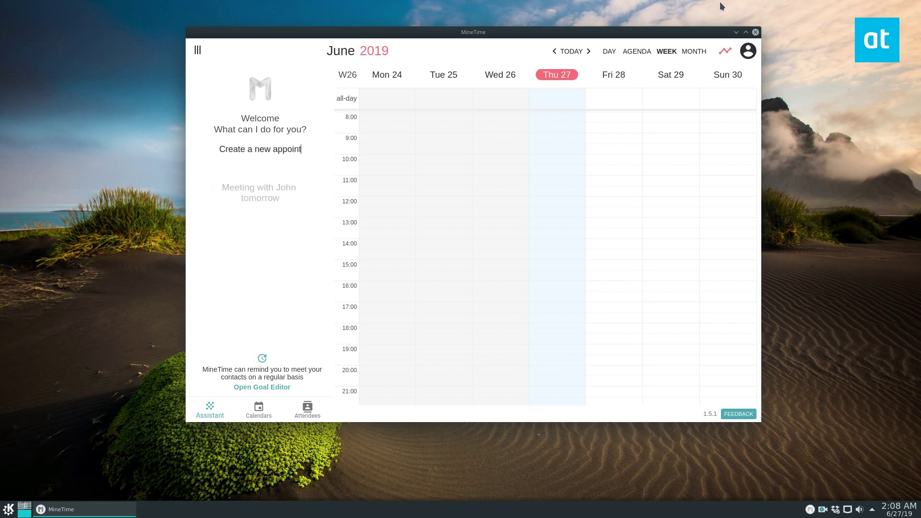
type("ment at ")
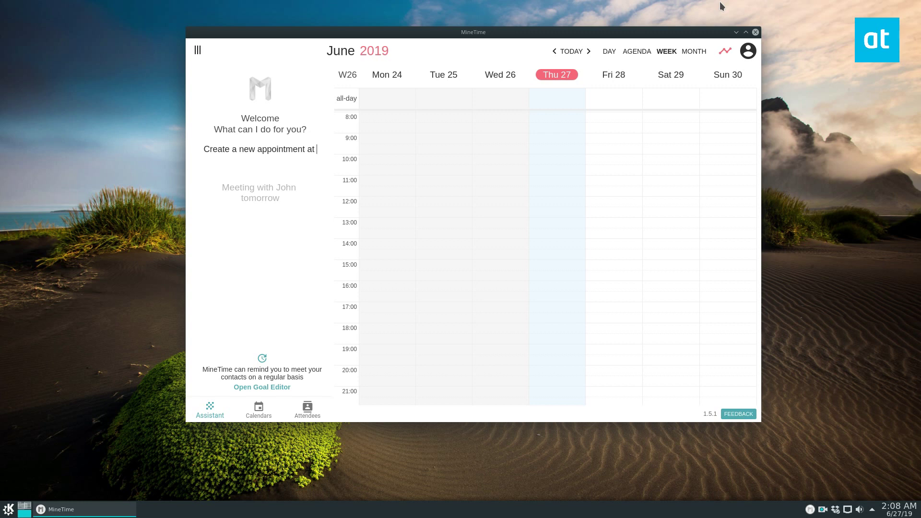
type("6am t")
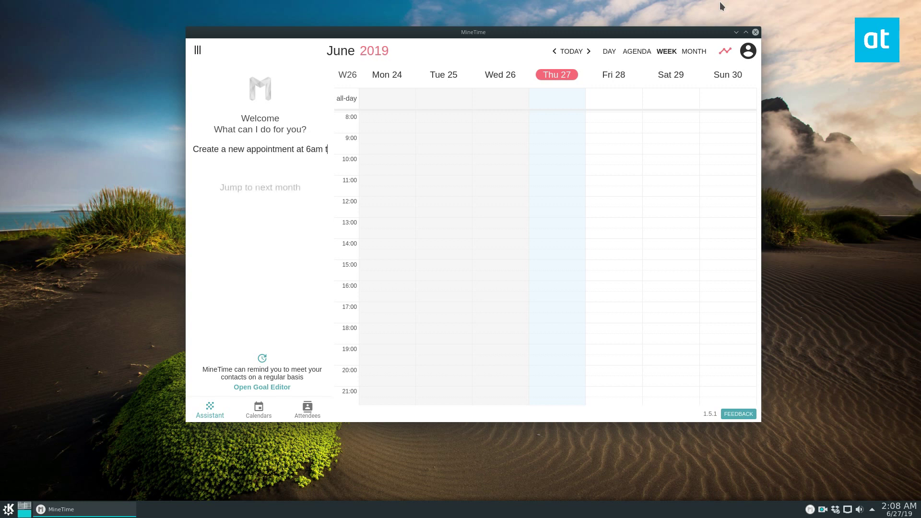
type("omorrow")
Ask the Assistant to 'Create a new appointment at 6am tomorrow' and save the Meeting.
key("Return")
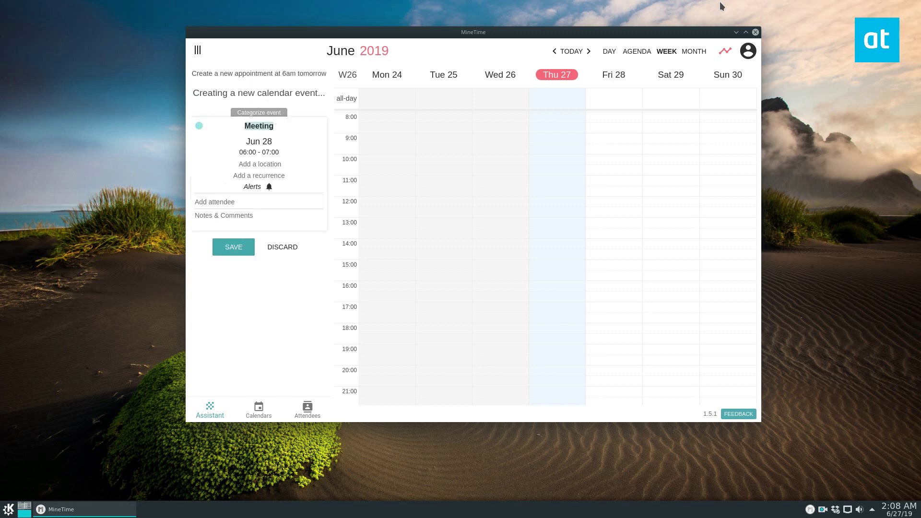
left_click(234, 203)
left_click(235, 247)
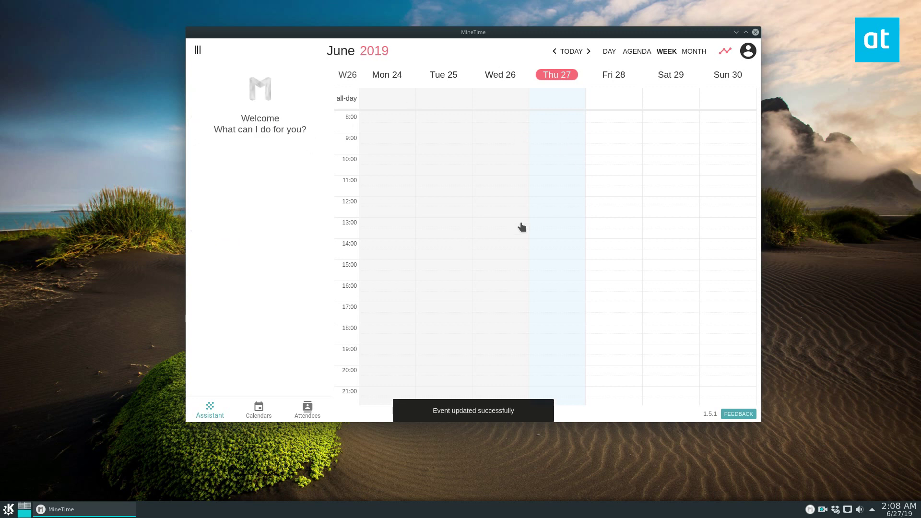
scroll(672, 263, "up", 5)
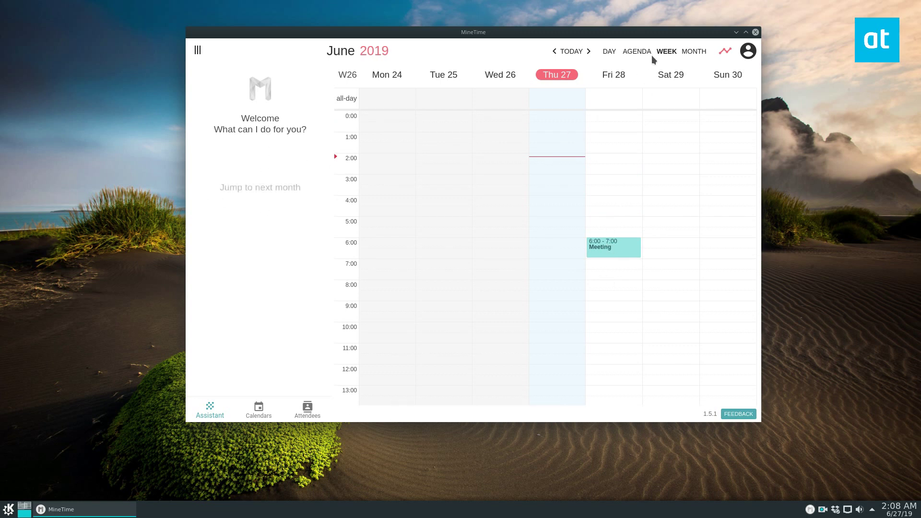
Try the Agenda, Day and Week views, settle on Month, and focus the Assistant box.
left_click(637, 53)
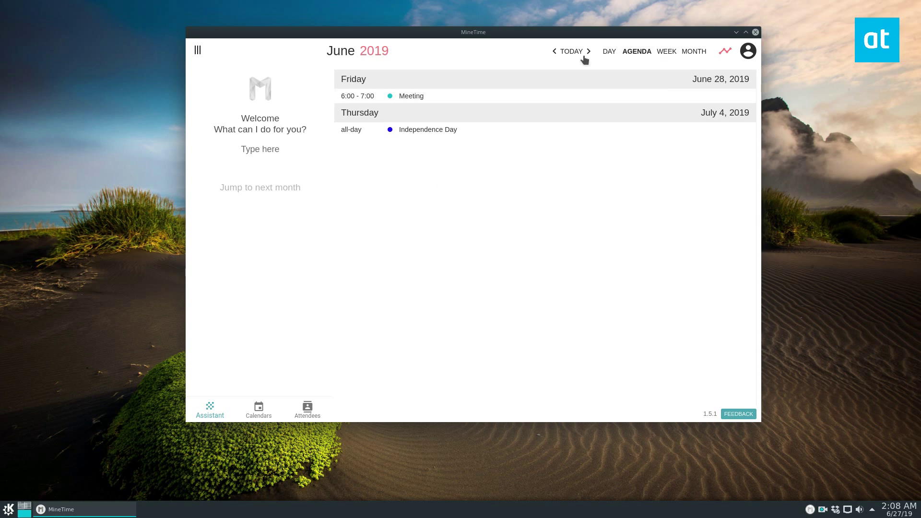
left_click(609, 53)
left_click(672, 52)
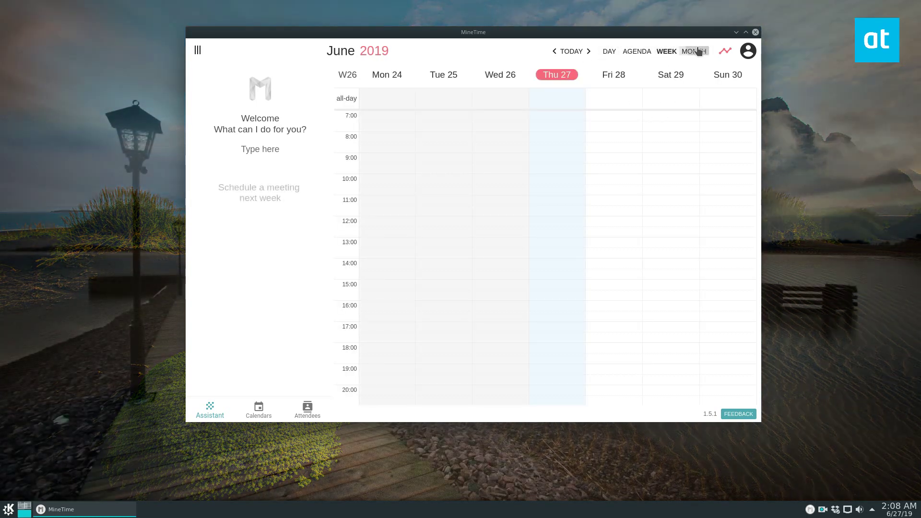
left_click(696, 50)
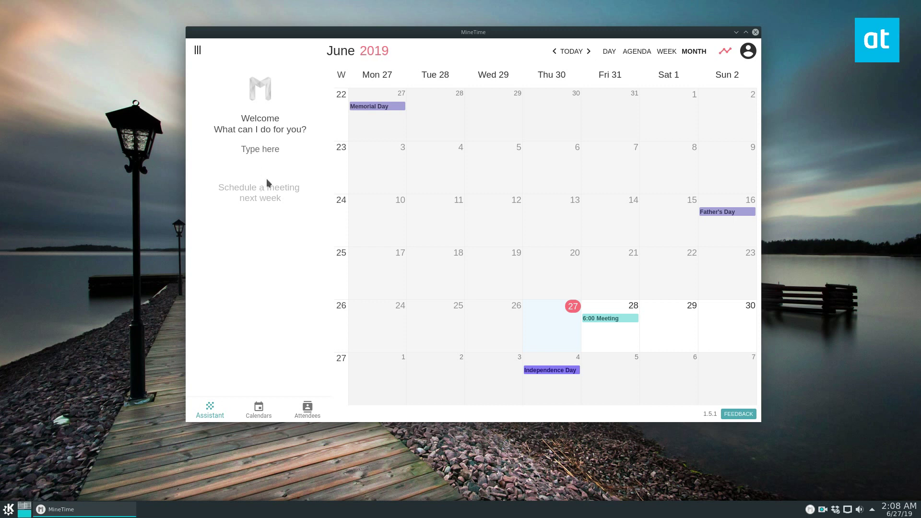
left_click(261, 149)
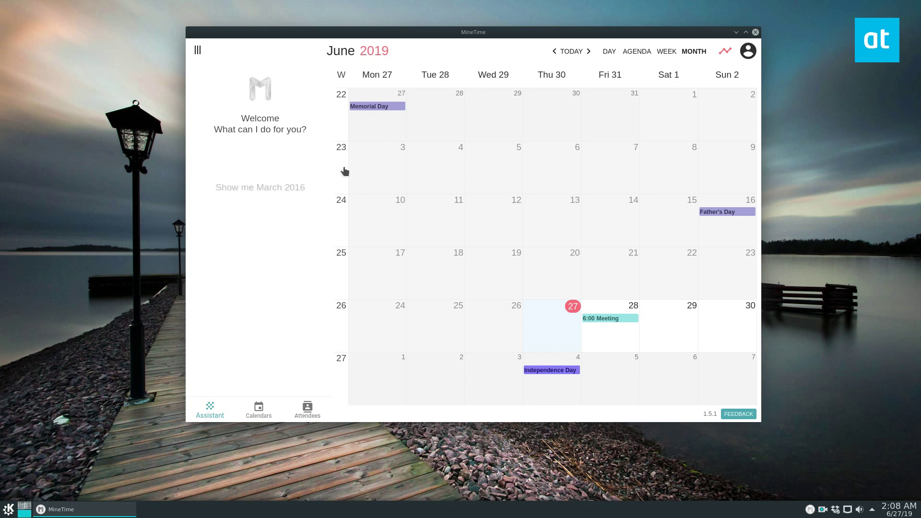
type("schedu")
type("le mett")
Submit 'schedule meeting tomorrow 4' to the Assistant after correcting a typo.
key("BackSpace")
key("BackSpace")
type("et")
type("ing tomorrow ")
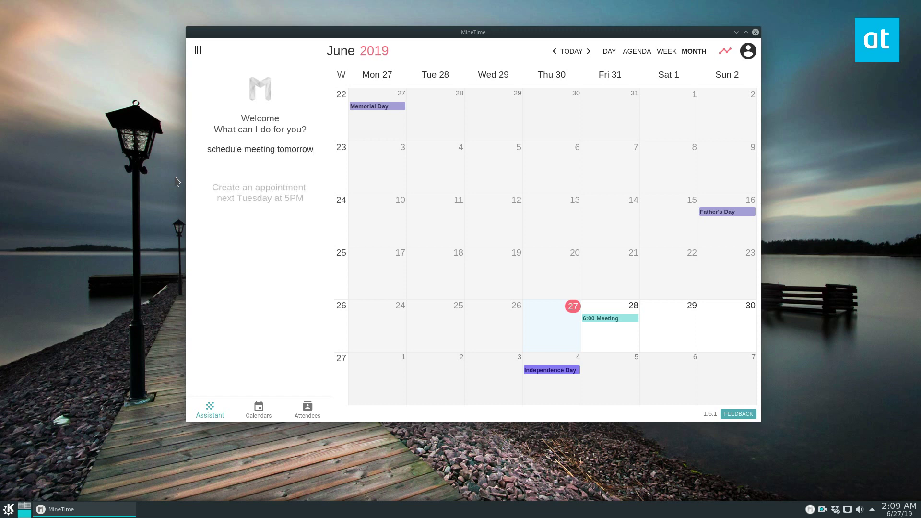
type("4")
key("Return")
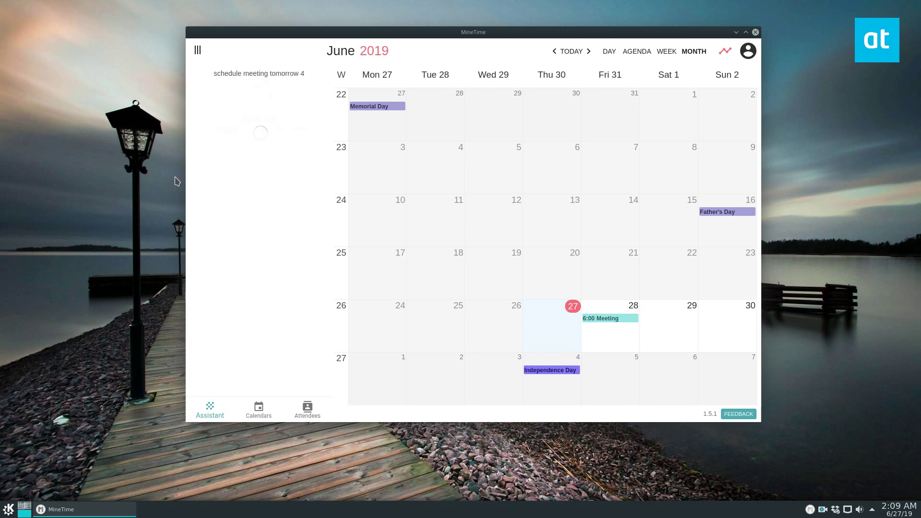